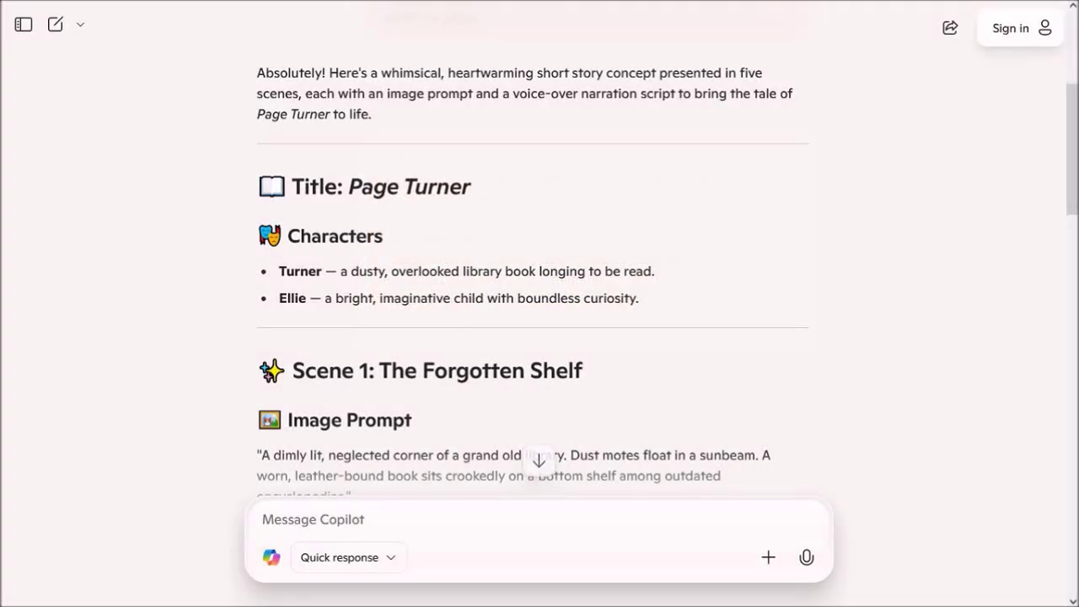
- Generate a landscape image in Video Express from Copilot's scene 1 image prompt, using Old Leather Book_Brown_1 as the 2D reference photo
left_click_drag(1073, 189, 1063, 506)
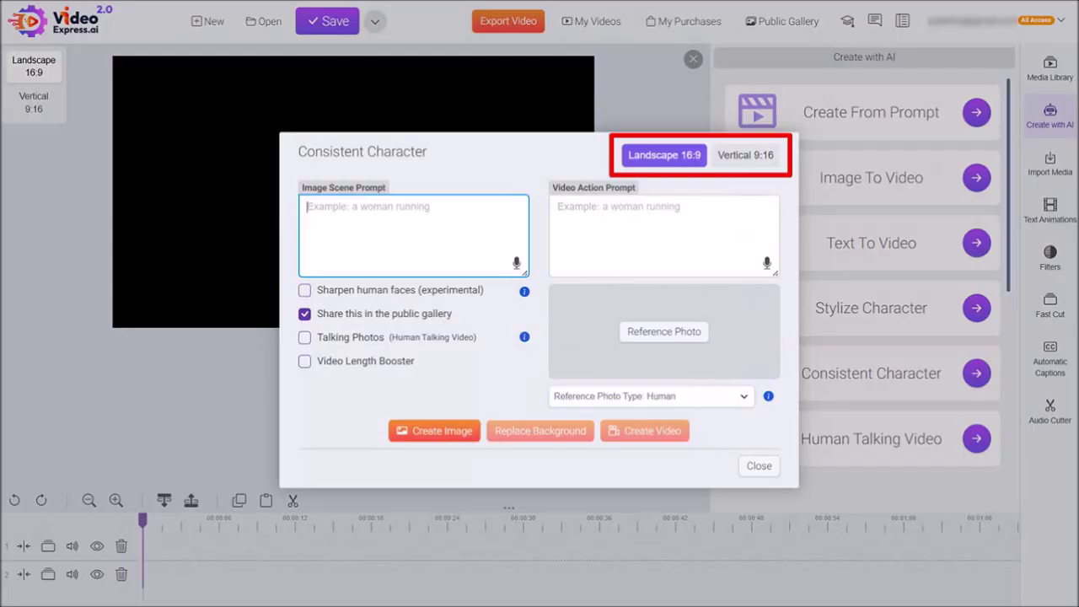
type("A dimly lit, neglected corner of a grand old library. Dust motes float in a sunbeam. A worn, leather-bound book sits crookedly on a bottom shelf among outdated encyclopedias.")
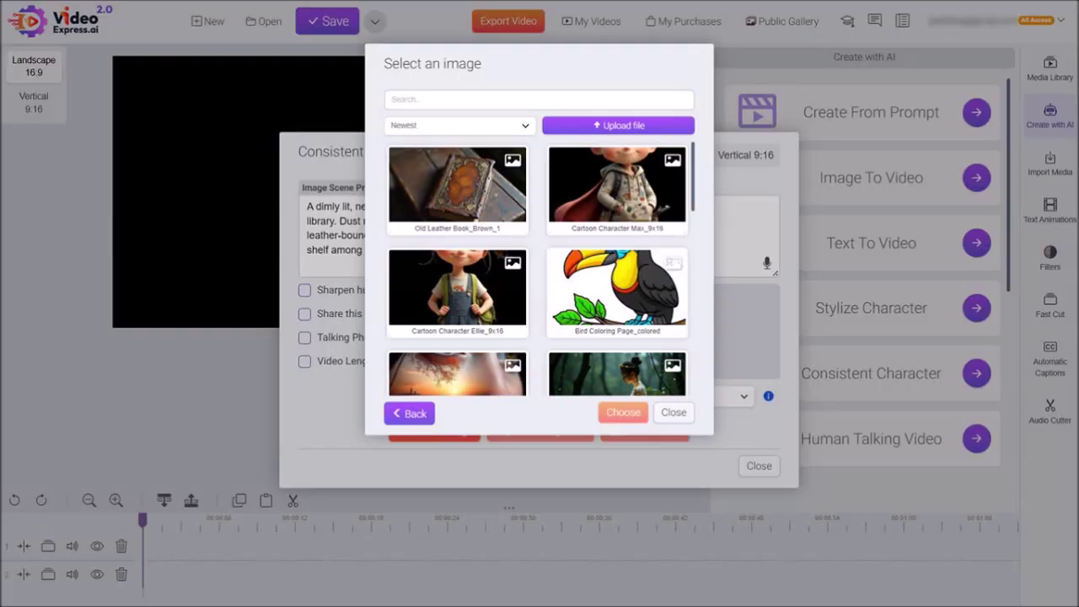
left_click(457, 190)
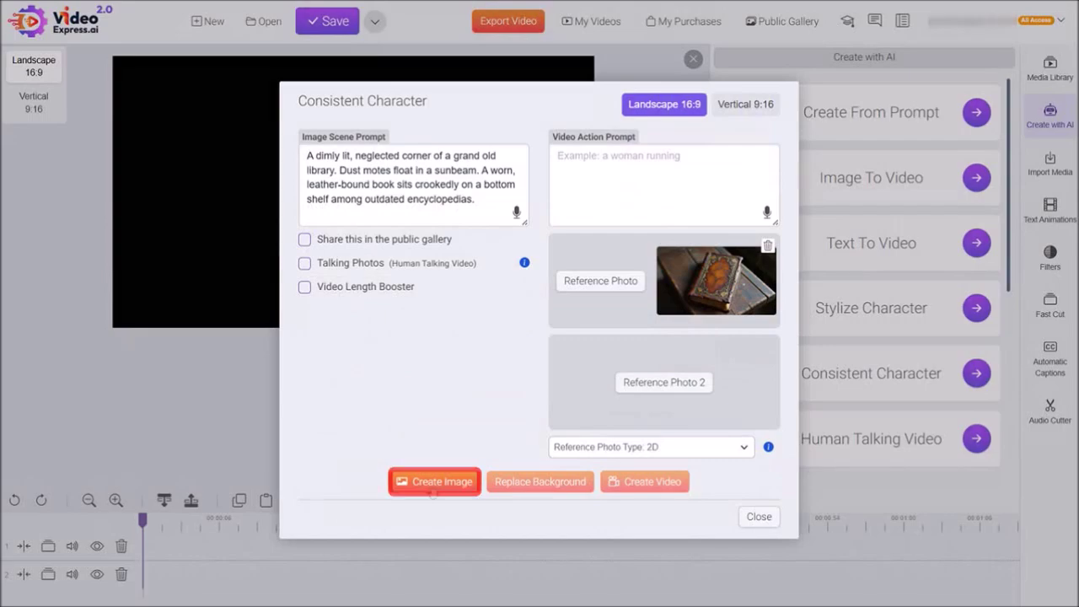
left_click(431, 487)
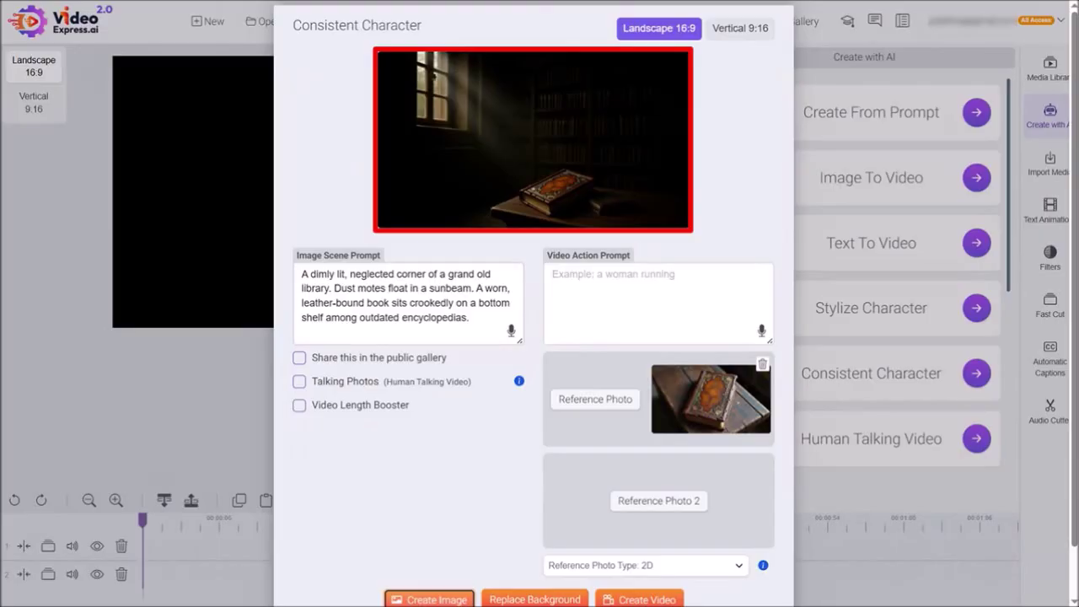
- Reuse the scene 1 image prompt as the video action prompt and create the video with Video Length Booster enabled
triple_click(406, 295)
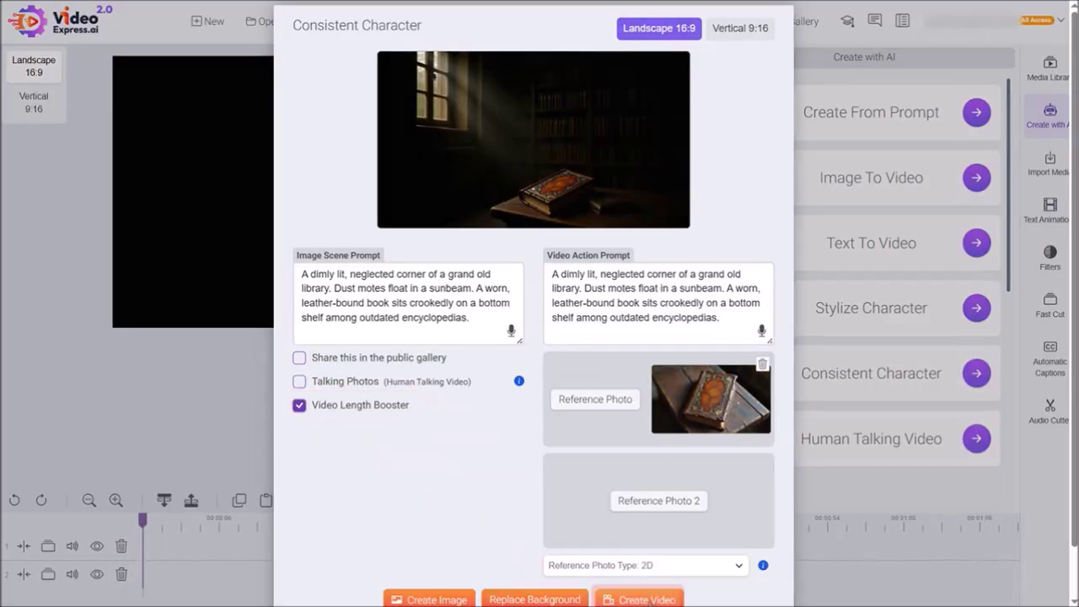
left_click(639, 599)
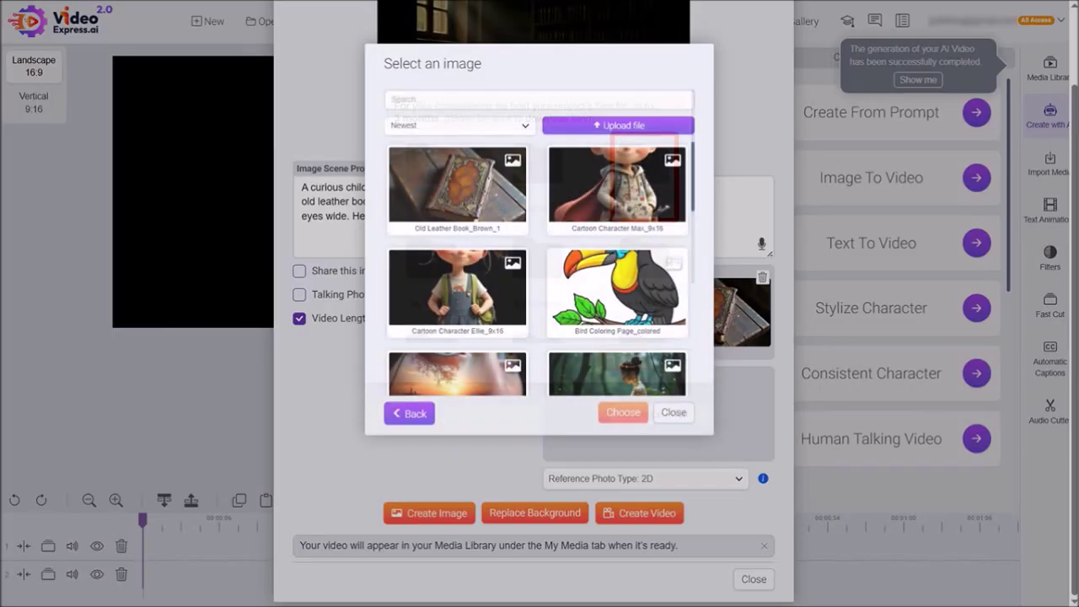
- Add Cartoon Character Ellie_9x16 as the second reference photo, generate the curious-child scene image, and reuse its prompt for the video action
left_click(457, 292)
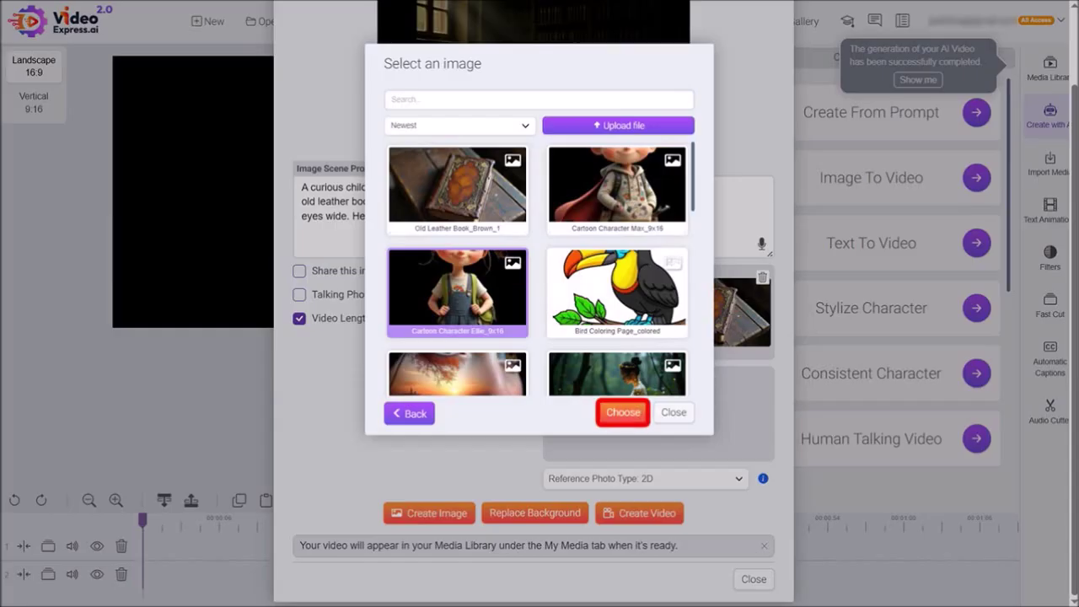
left_click(623, 413)
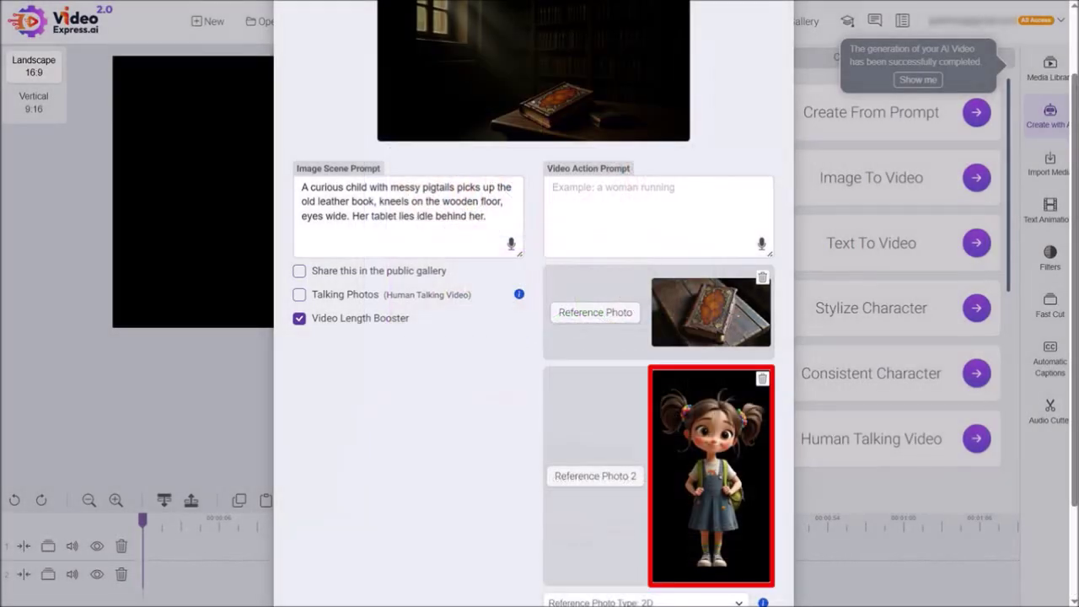
scroll(533, 337, "down", 1)
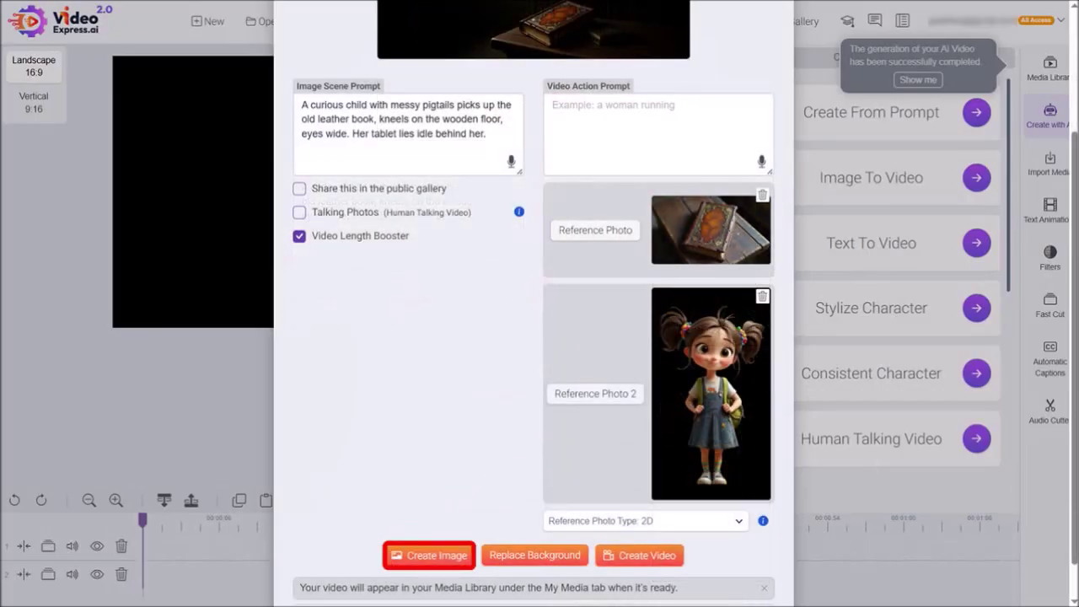
left_click(429, 555)
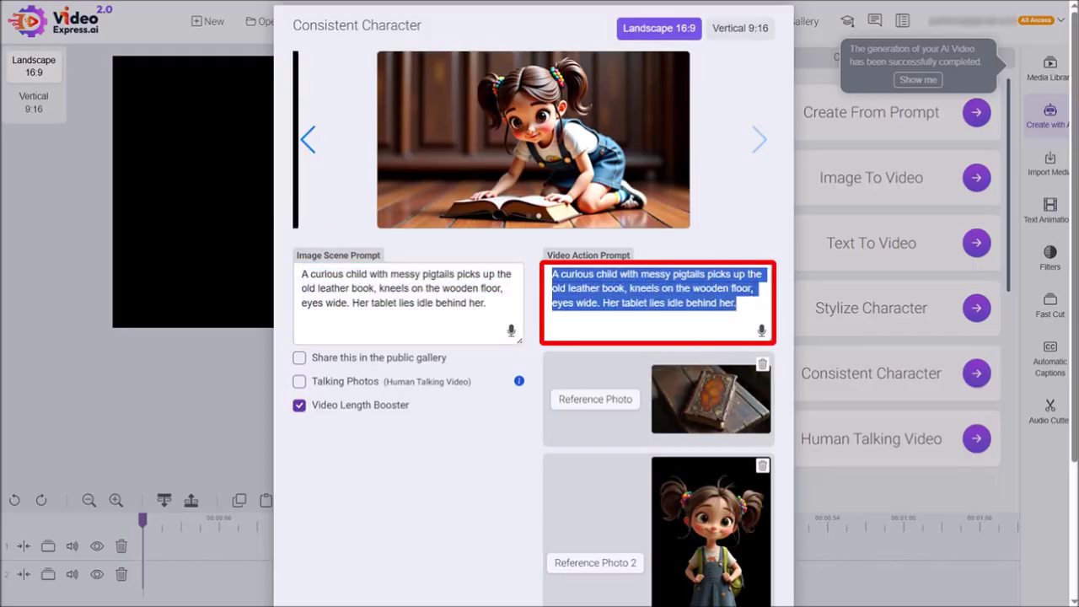
scroll(534, 337, "down", 2)
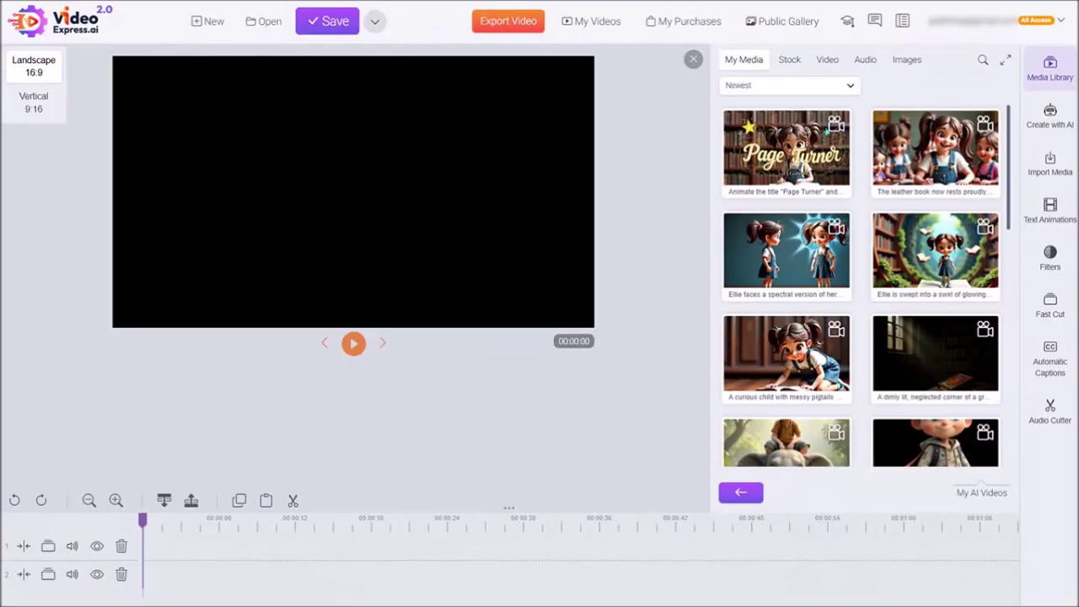
- Place the Page Turner title clip and the five scene clips end to end in story order on timeline track 2
left_click_drag(787, 151, 194, 574)
left_click_drag(936, 354, 303, 574)
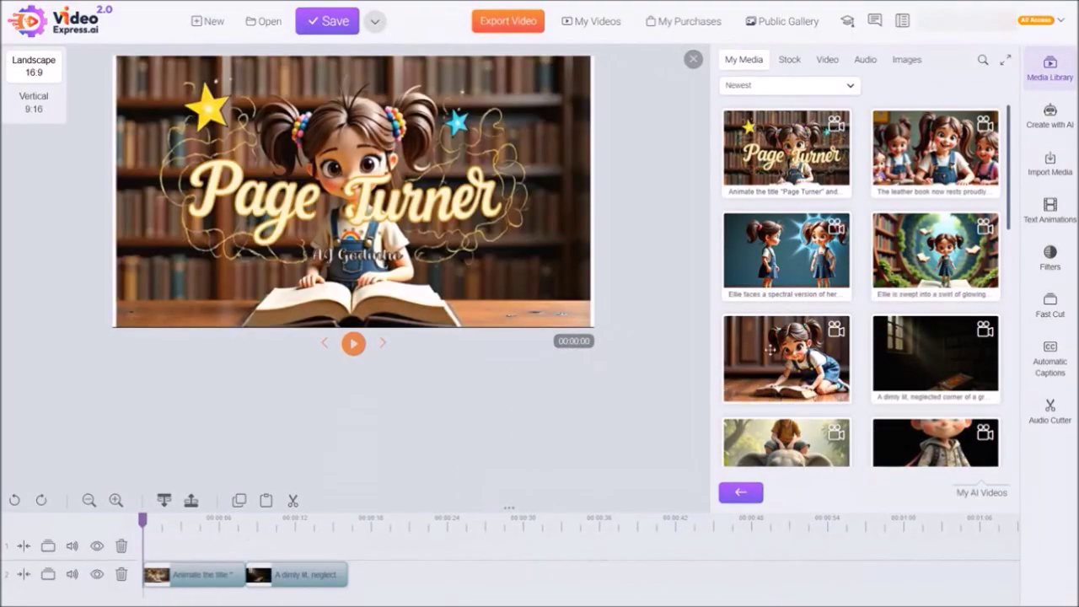
left_click_drag(786, 354, 396, 574)
left_click_drag(935, 253, 503, 574)
left_click_drag(786, 252, 600, 574)
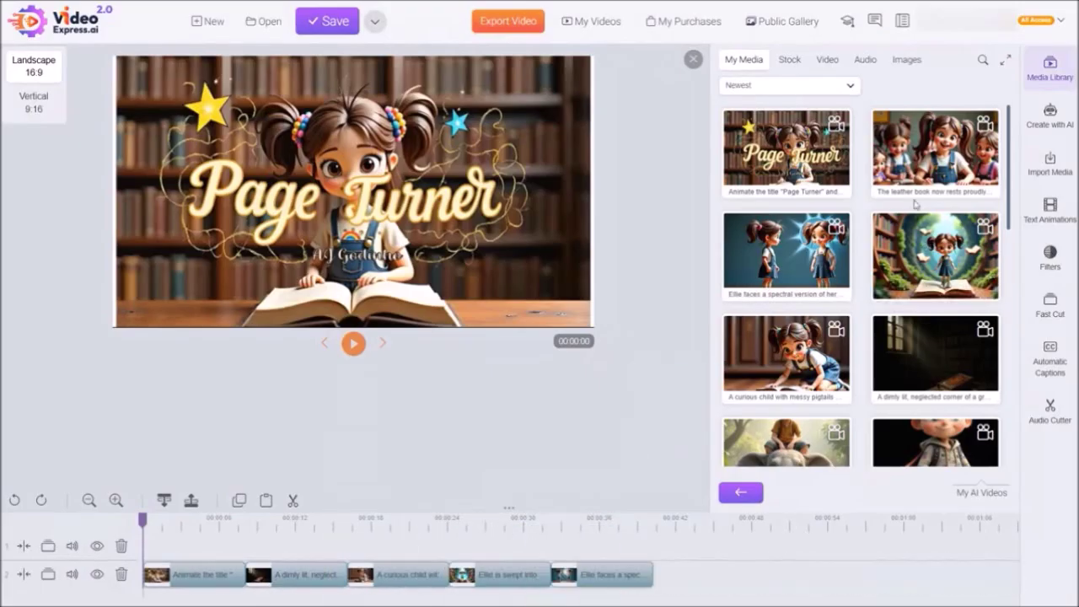
left_click_drag(936, 152, 730, 584)
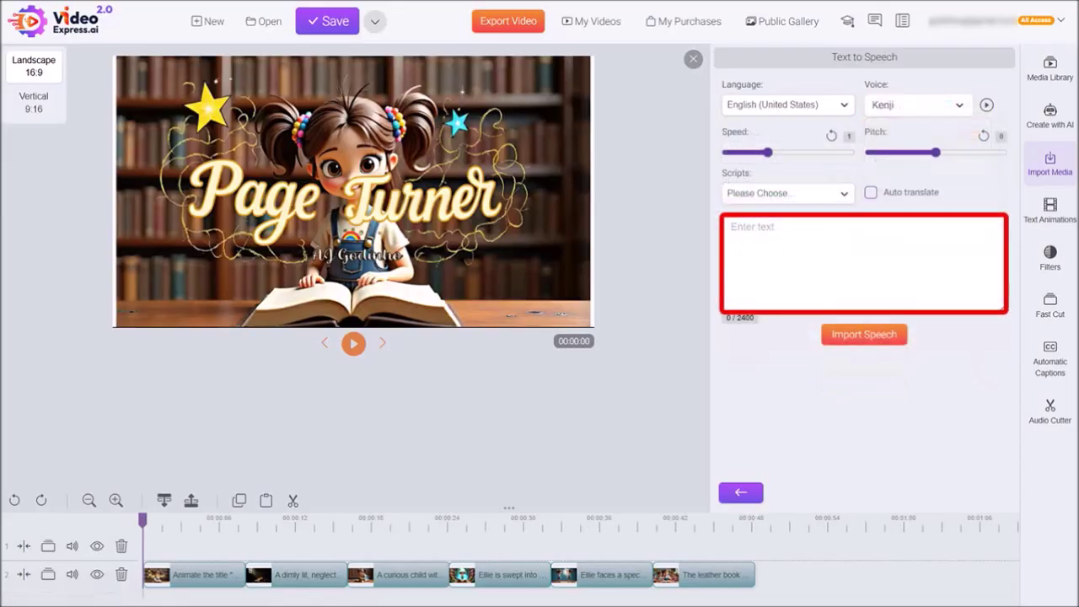
- Convert the pasted Page Turner narration script to speech with the English (United States) Kenji voice and play back the result
key("ctrl+v")
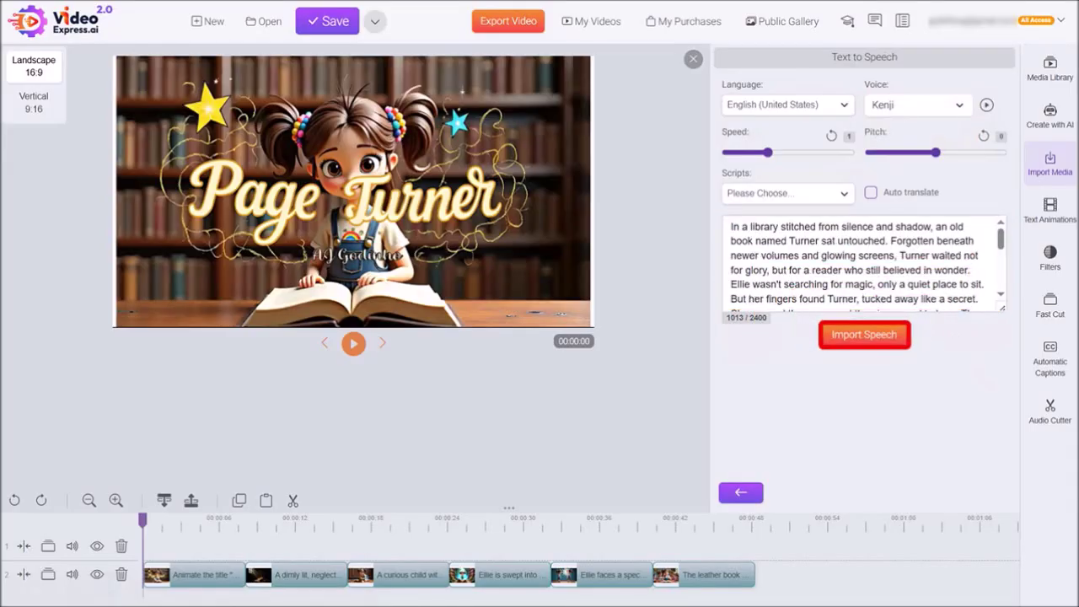
left_click(864, 335)
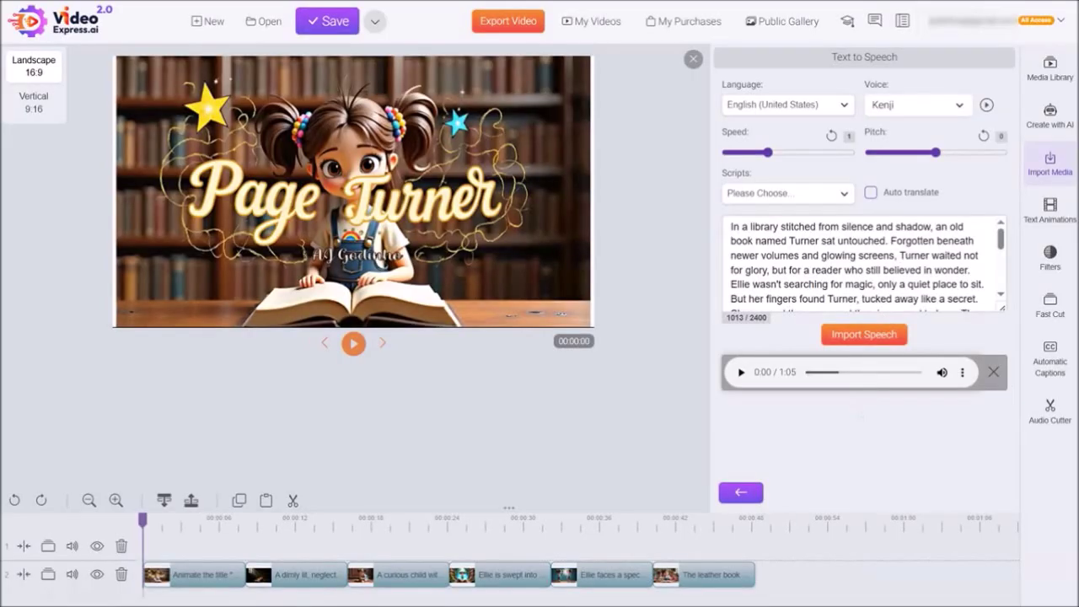
left_click(740, 372)
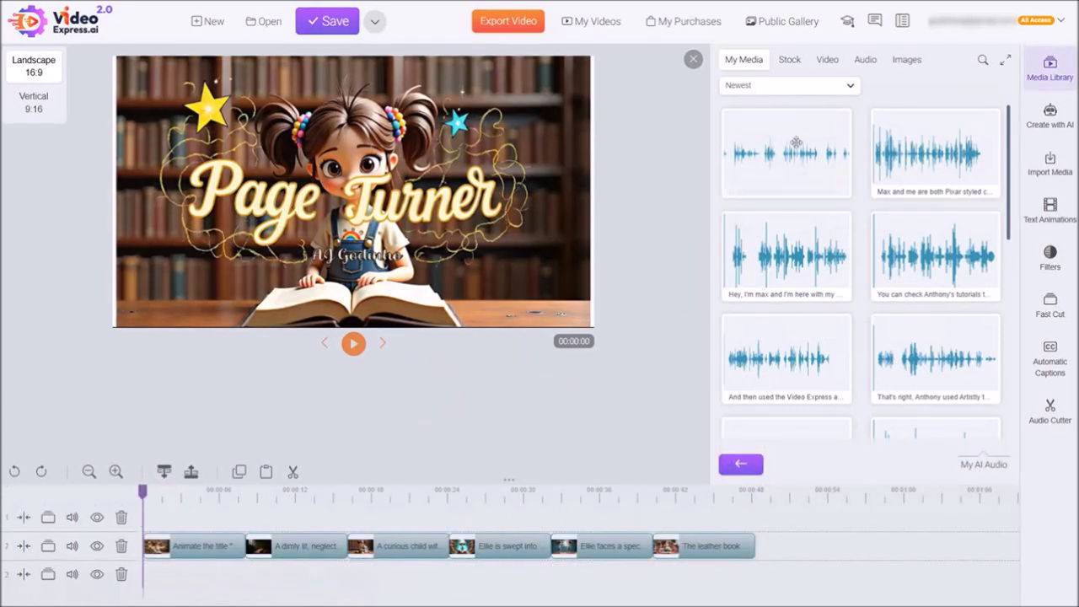
- Place the generated narration audio at the start of timeline track 3, beneath the video clips
mouse_move(792, 141)
left_mouse_down()
mouse_move(739, 270)
mouse_move(389, 554)
mouse_move(217, 565)
left_mouse_up()
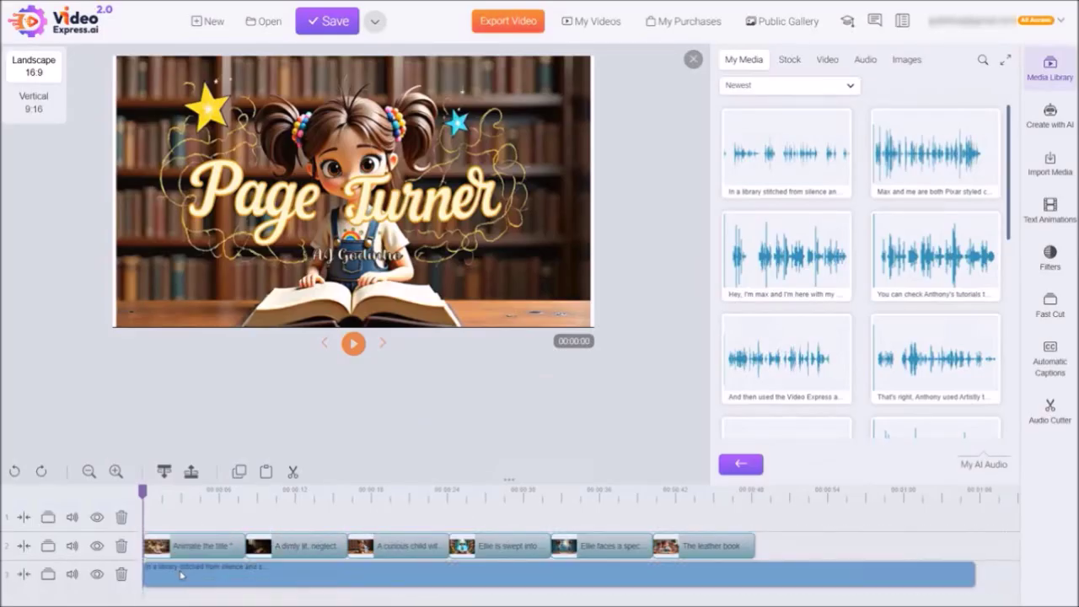
left_click(180, 575)
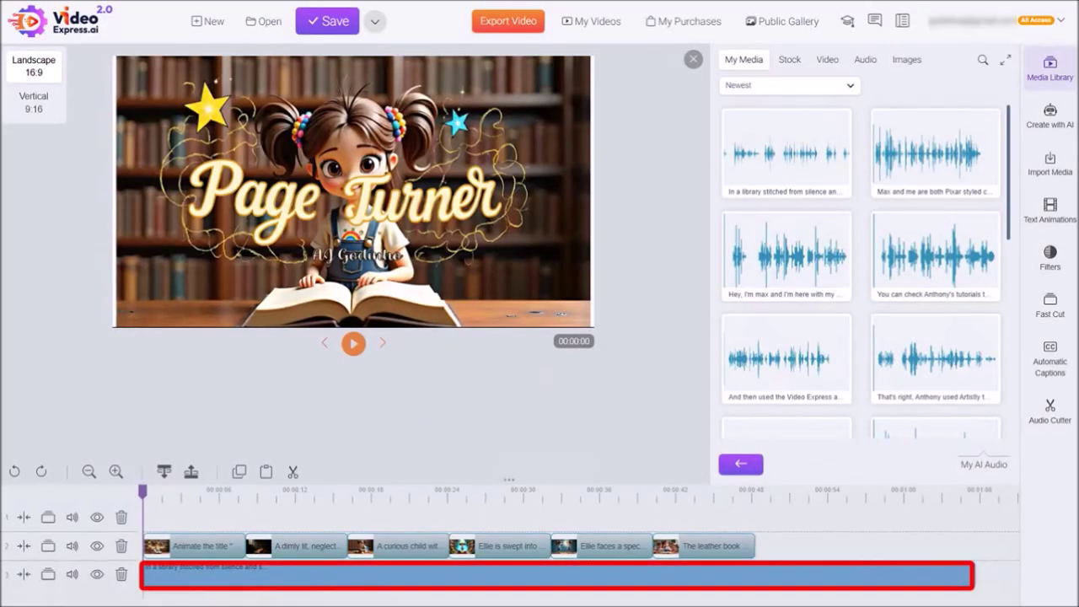